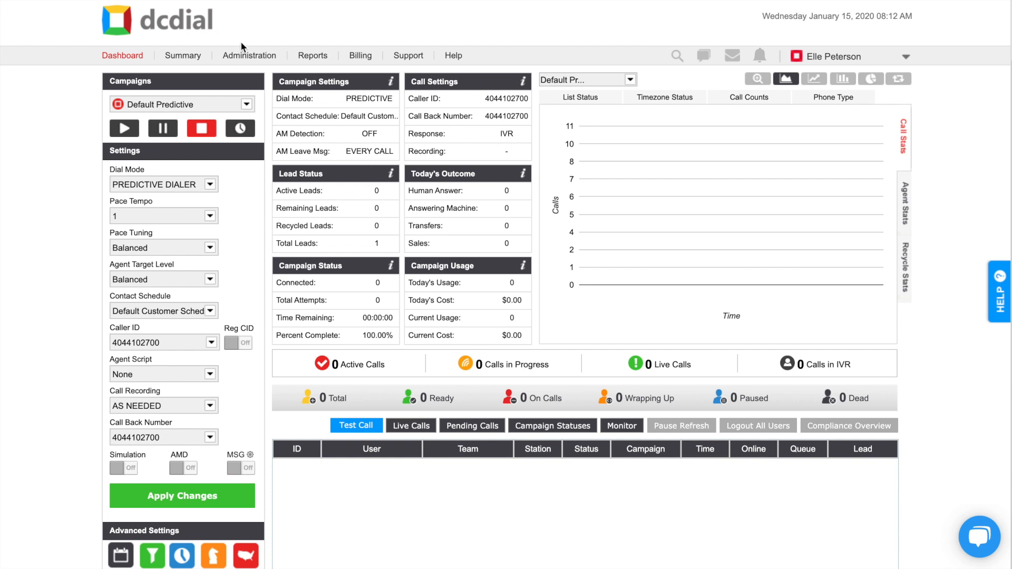
# Start a new user from Administration and enter the person's first and last name.
pyautogui.click(247, 62)
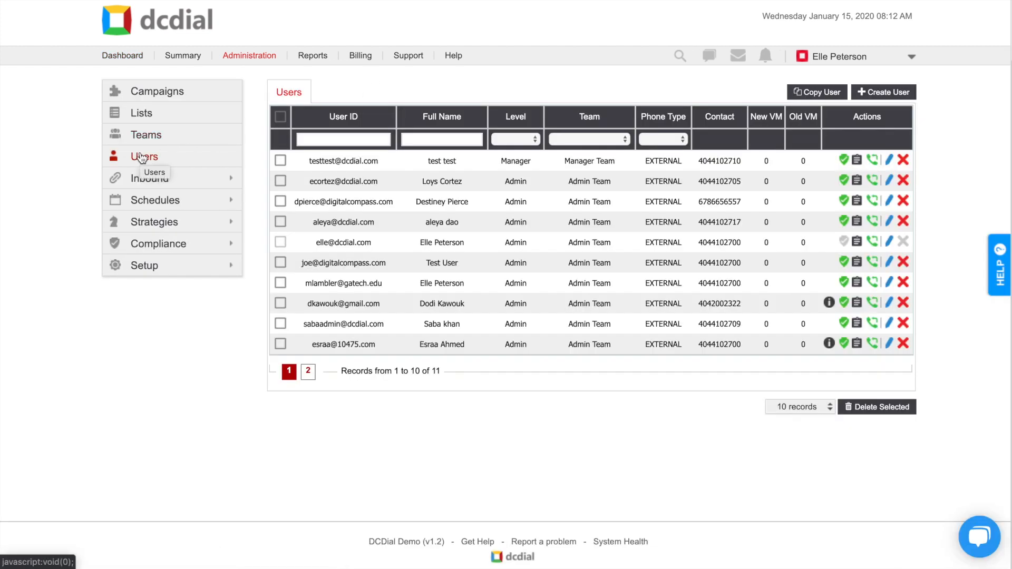
pyautogui.click(899, 92)
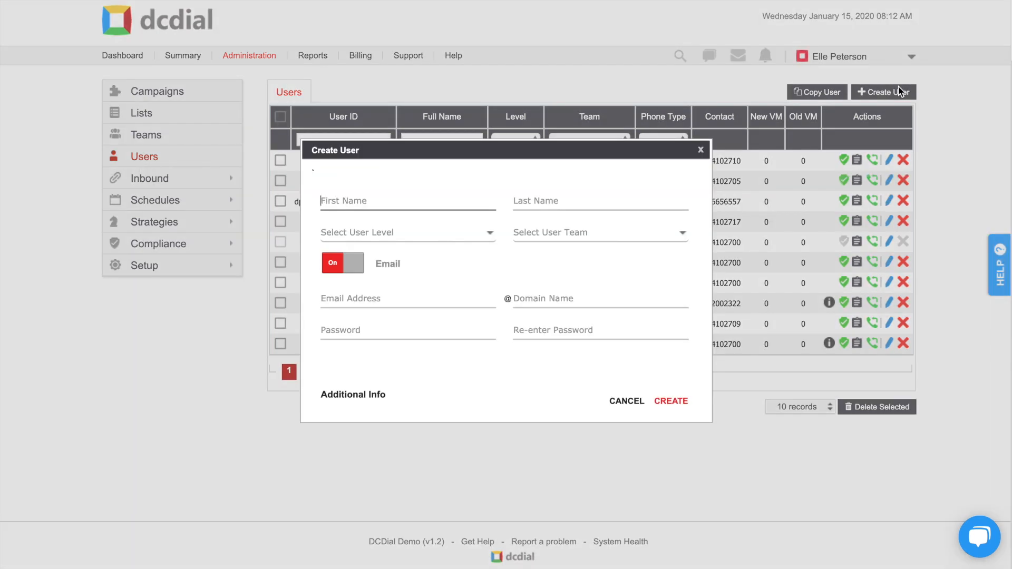
pyautogui.click(573, 199)
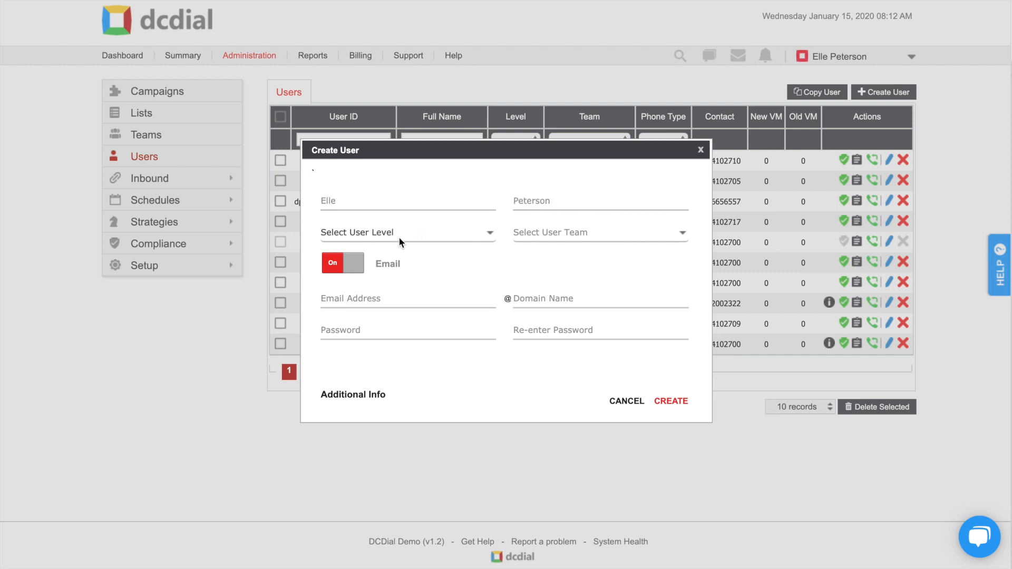
# Set the user level to Agent and the user team to Agent Team.
pyautogui.click(402, 236)
pyautogui.click(398, 250)
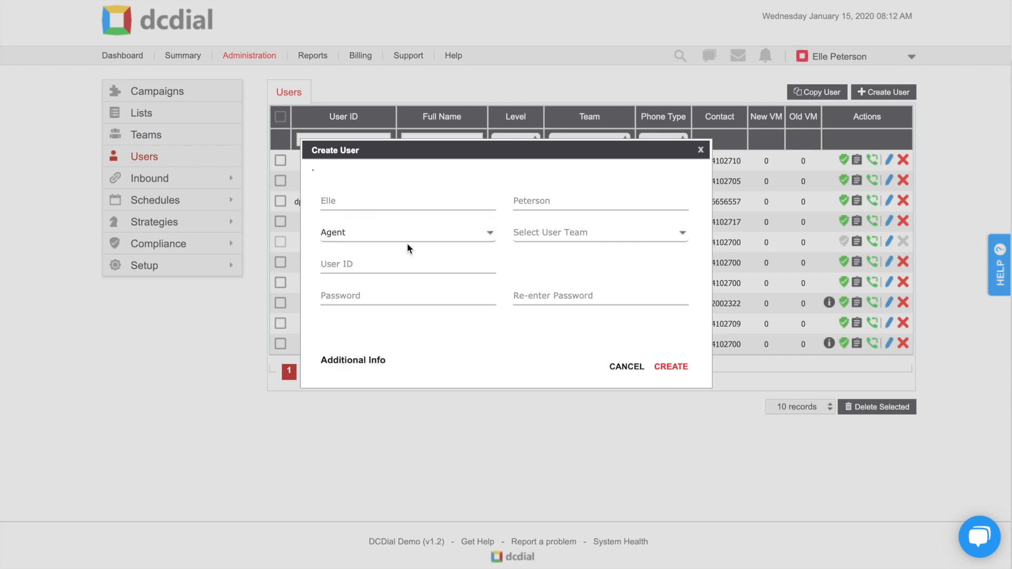
pyautogui.click(550, 233)
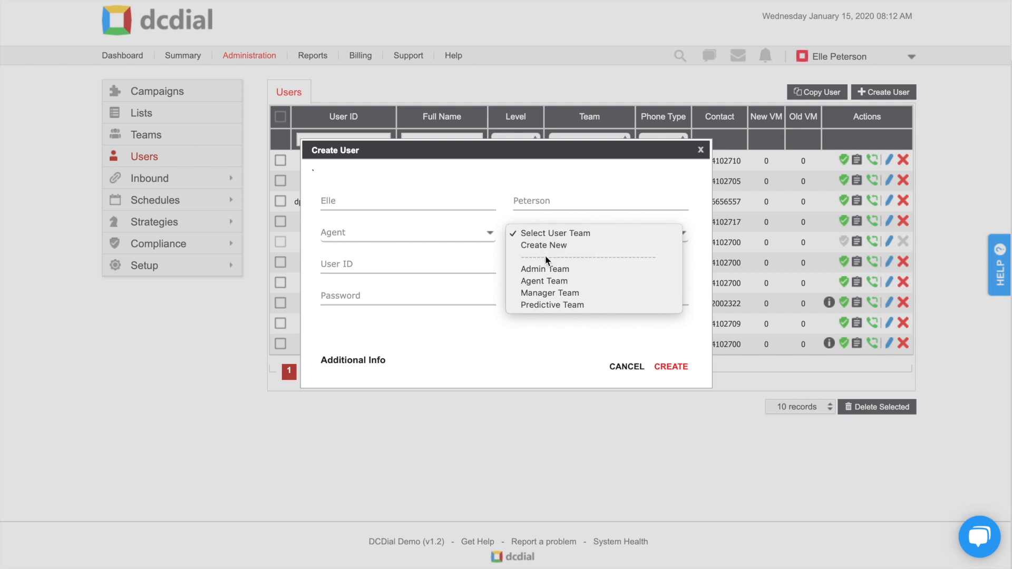
pyautogui.click(545, 282)
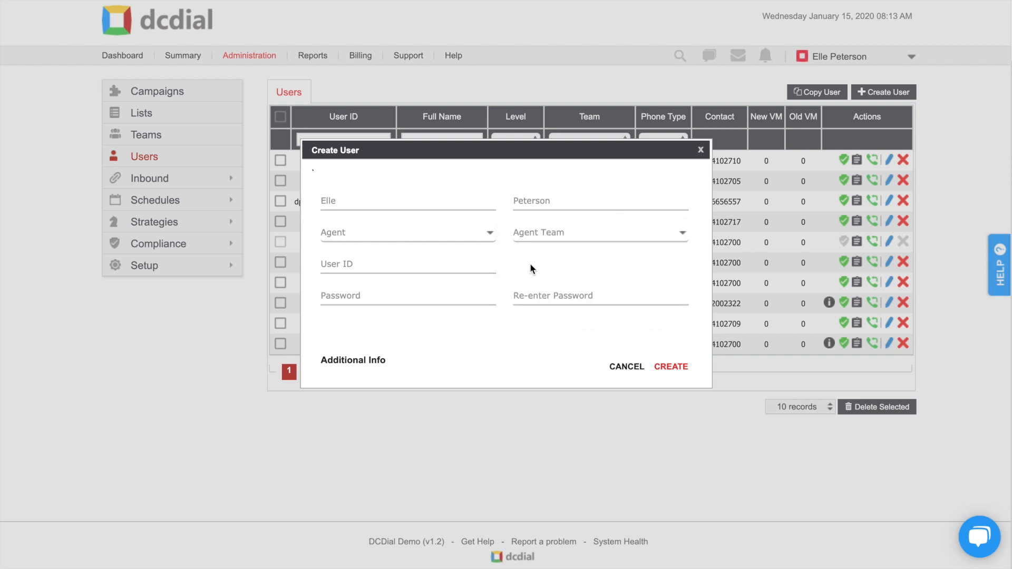
# Enter the agent's user ID and type the account password in both password fields.
pyautogui.click(442, 258)
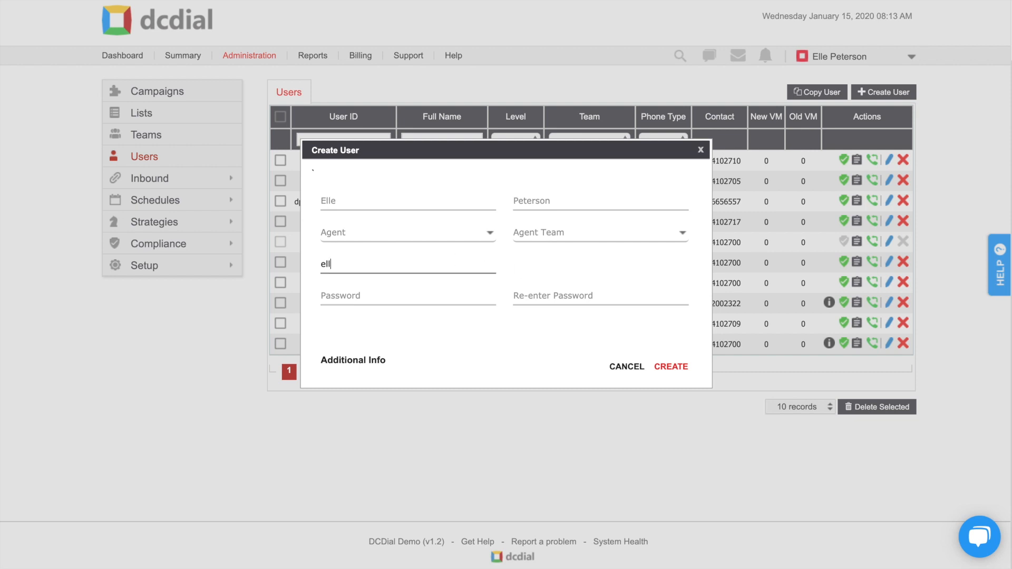
pyautogui.click(522, 278)
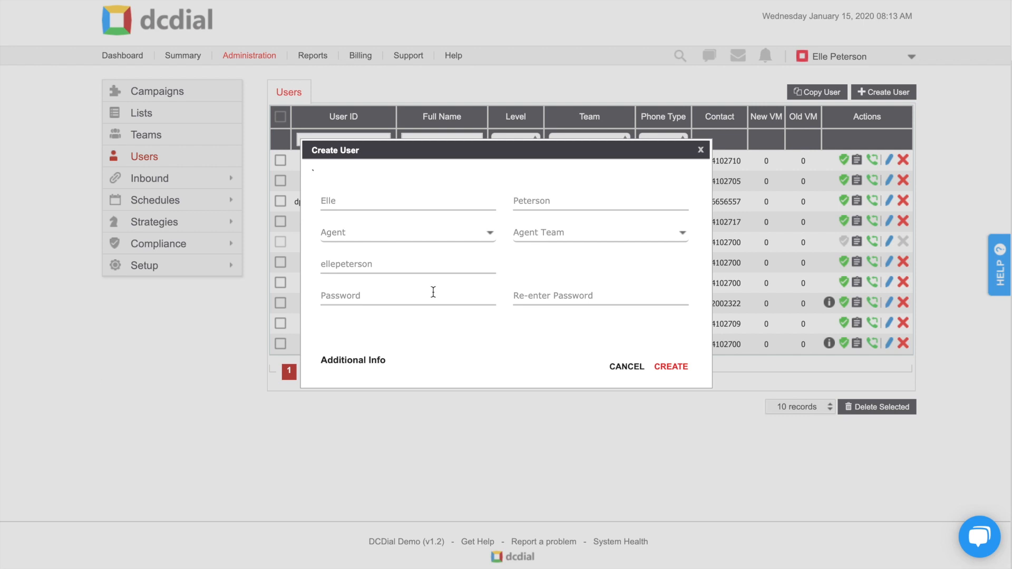
pyautogui.click(432, 294)
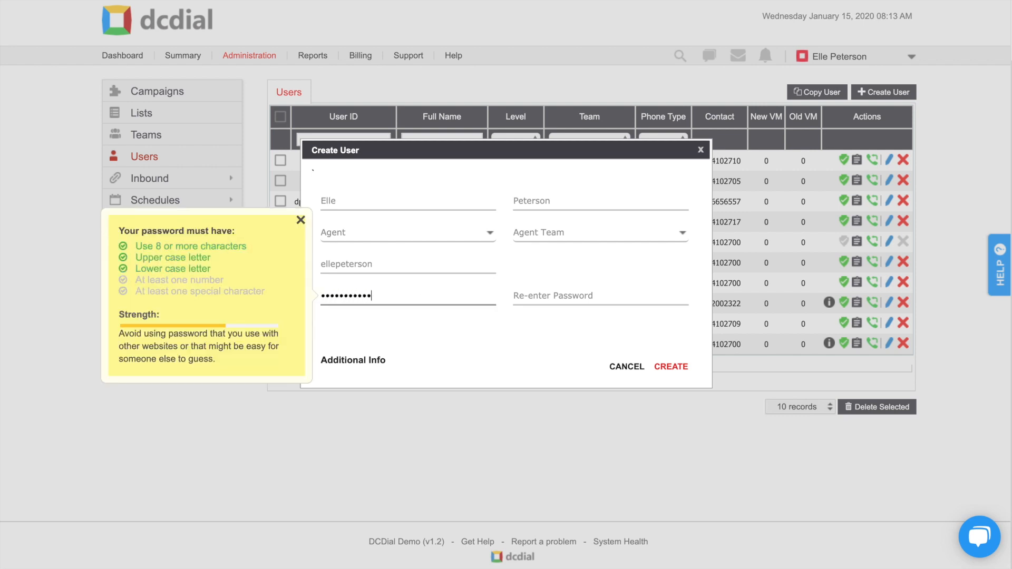
pyautogui.click(576, 297)
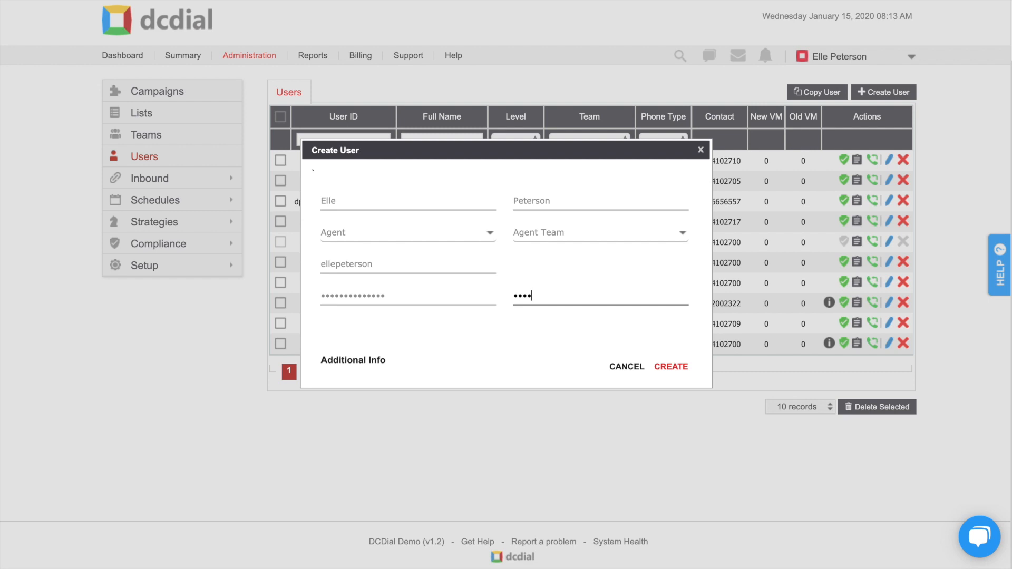
# Set the time zone to Eastern Standard Time with Auto daylight saving.
pyautogui.click(679, 372)
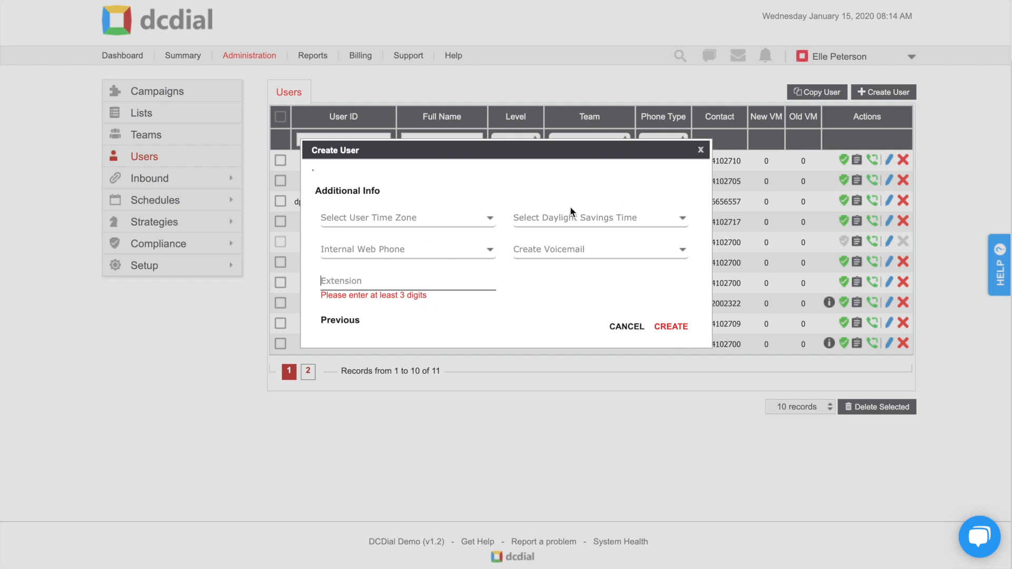
pyautogui.click(476, 213)
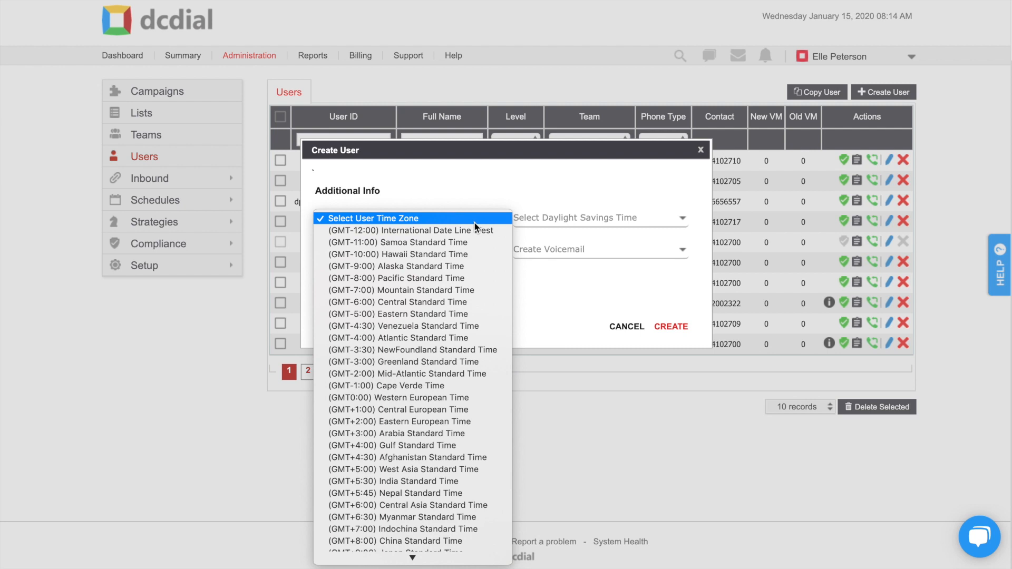
pyautogui.click(460, 314)
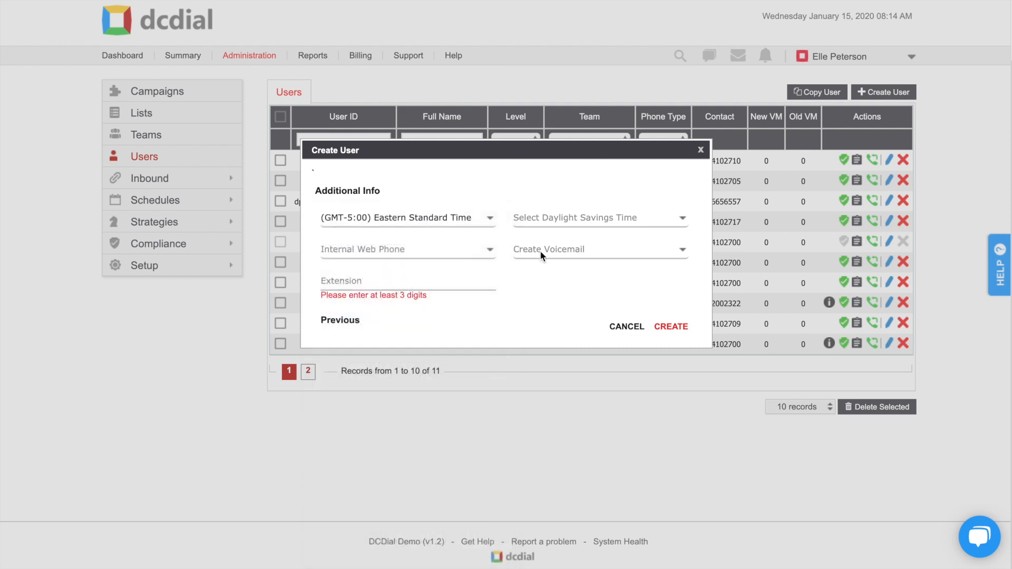
pyautogui.click(570, 223)
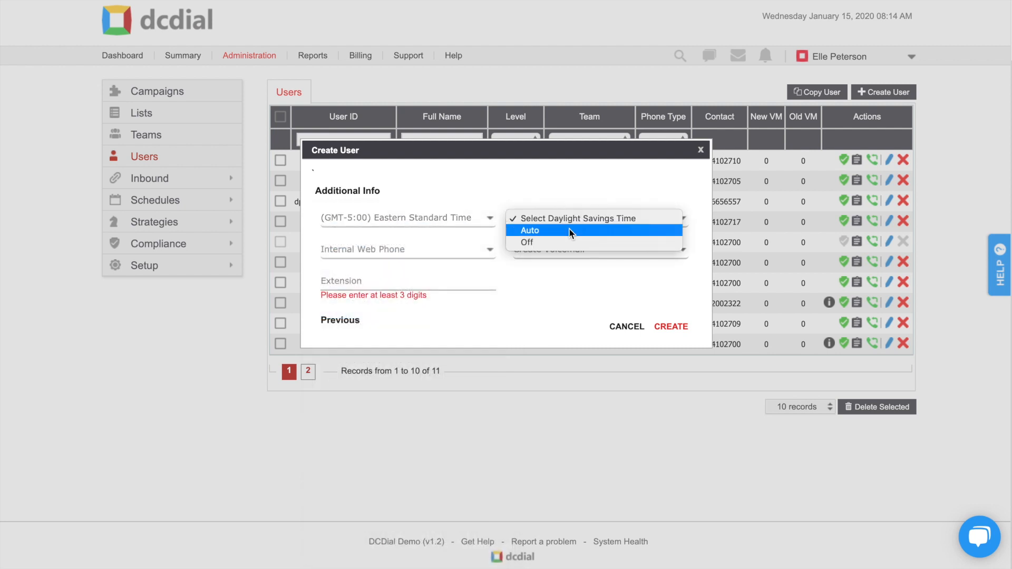
pyautogui.click(571, 231)
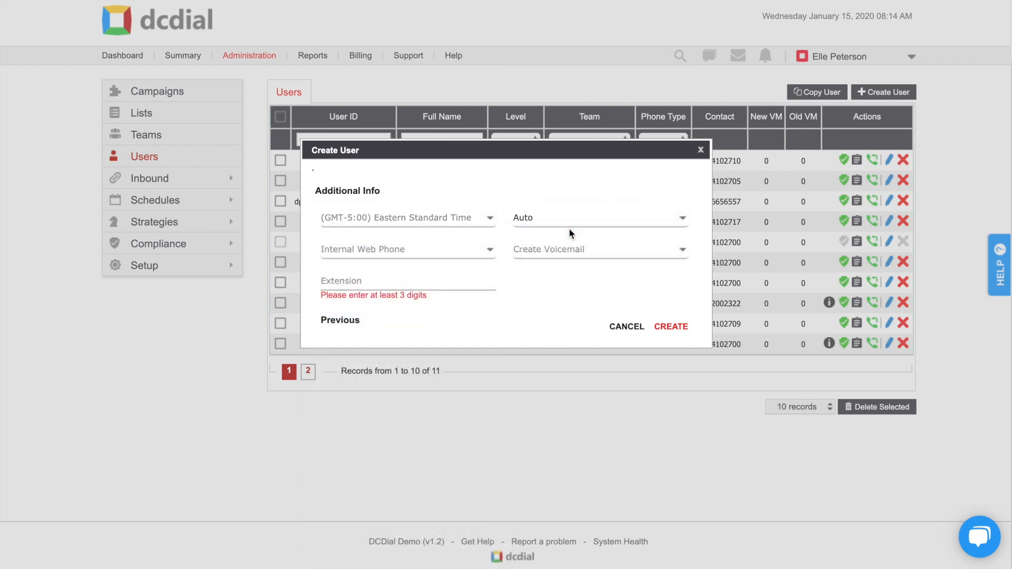
# Choose Internal Web Phone, voicemail Yes and extension 111, then create the user.
pyautogui.click(441, 250)
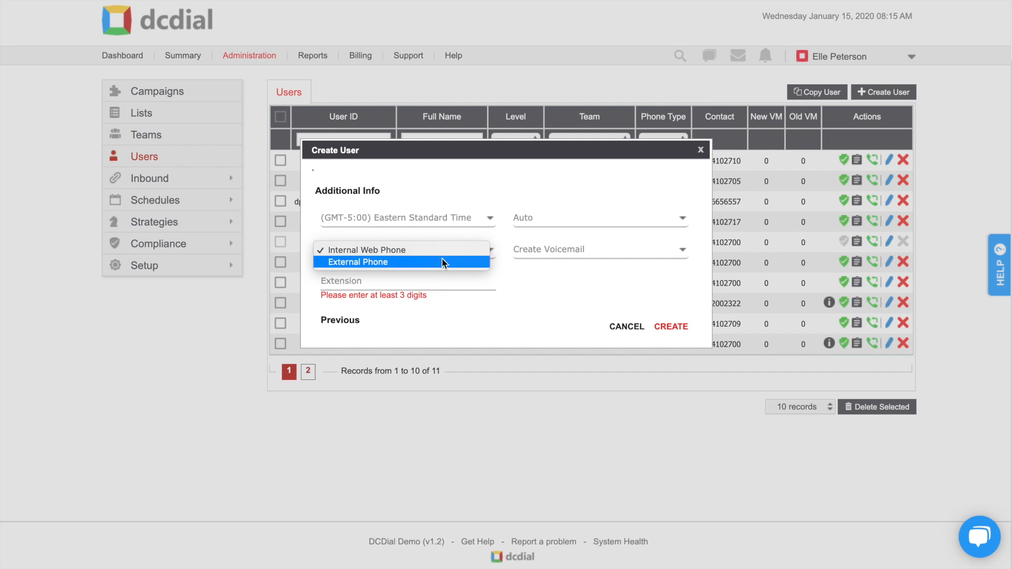
pyautogui.click(443, 250)
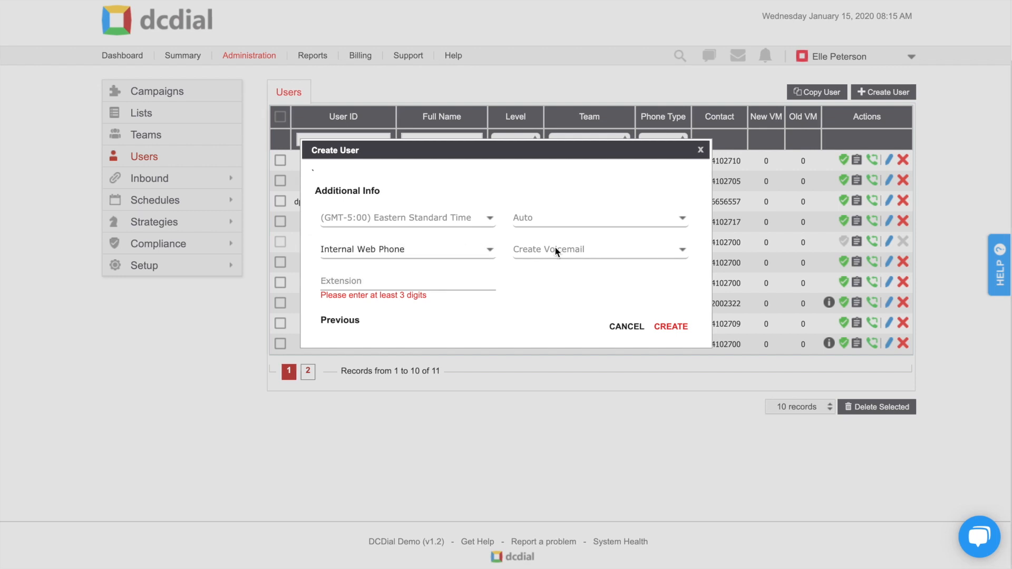
pyautogui.click(555, 250)
pyautogui.click(552, 262)
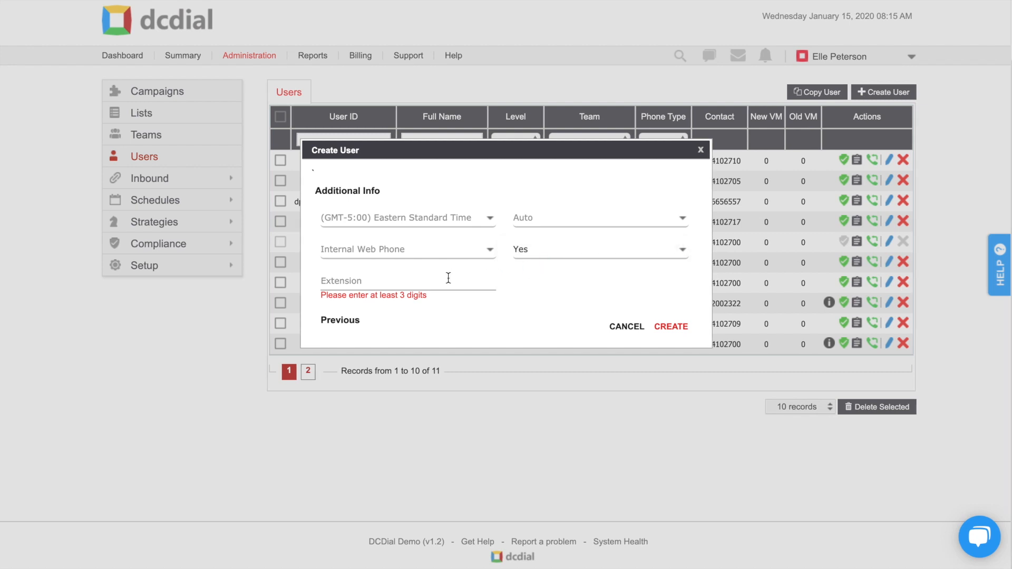
pyautogui.click(442, 279)
pyautogui.write('111')
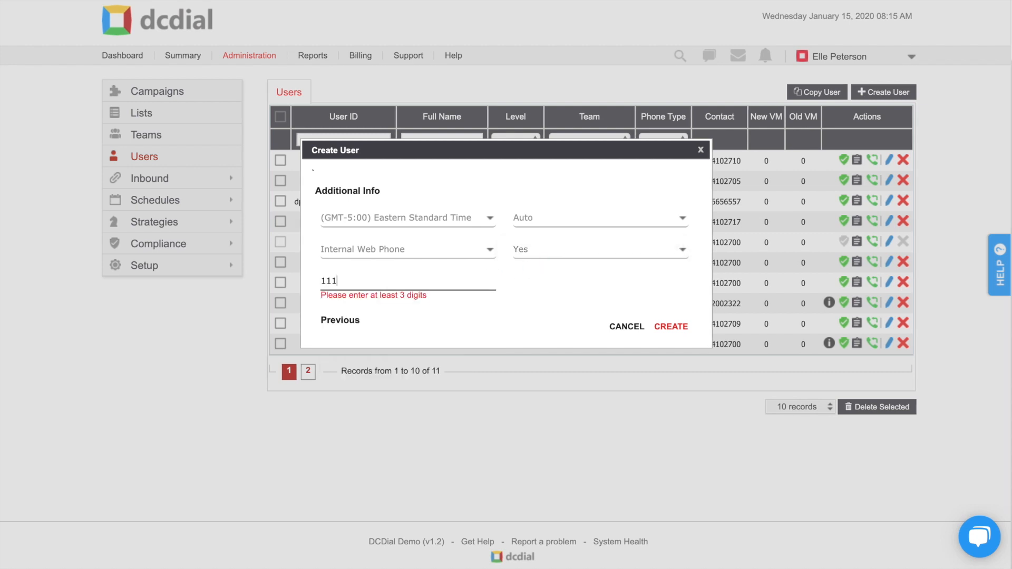
pyautogui.click(660, 329)
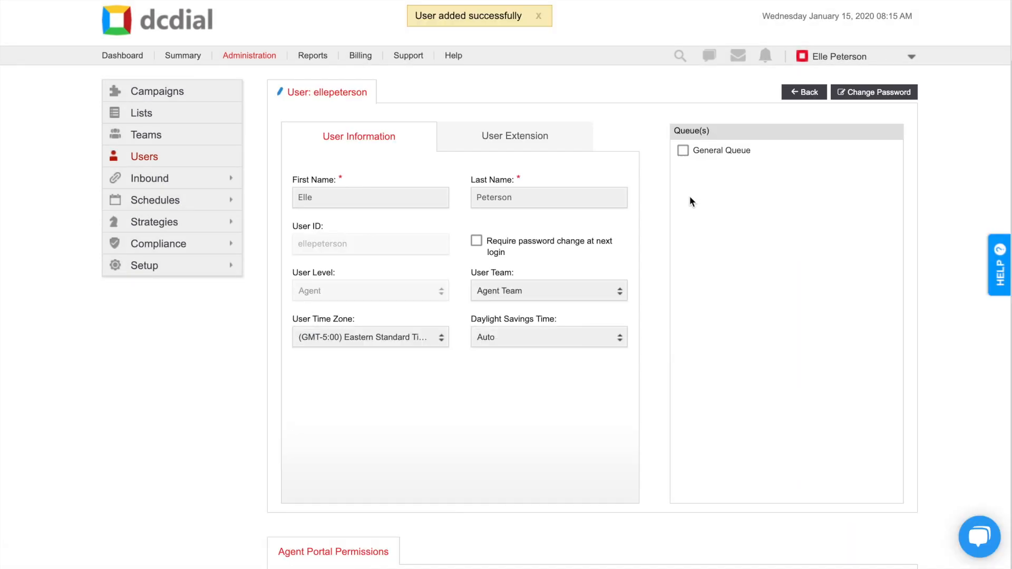
# Add the agent to the General Queue and set Shift Enforcement to All.
pyautogui.click(683, 151)
pyautogui.scroll(-7, 652, 253)
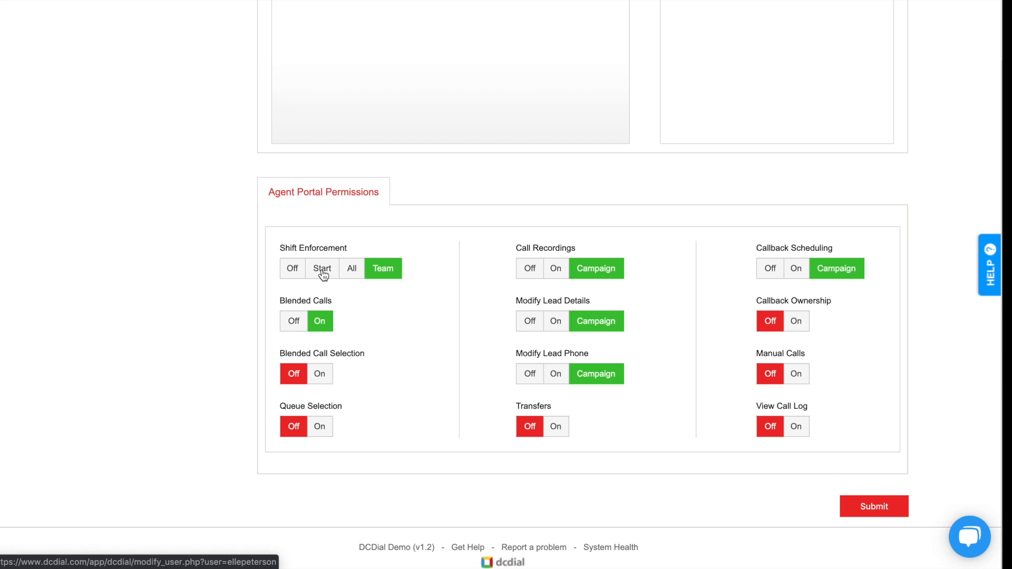
pyautogui.click(358, 273)
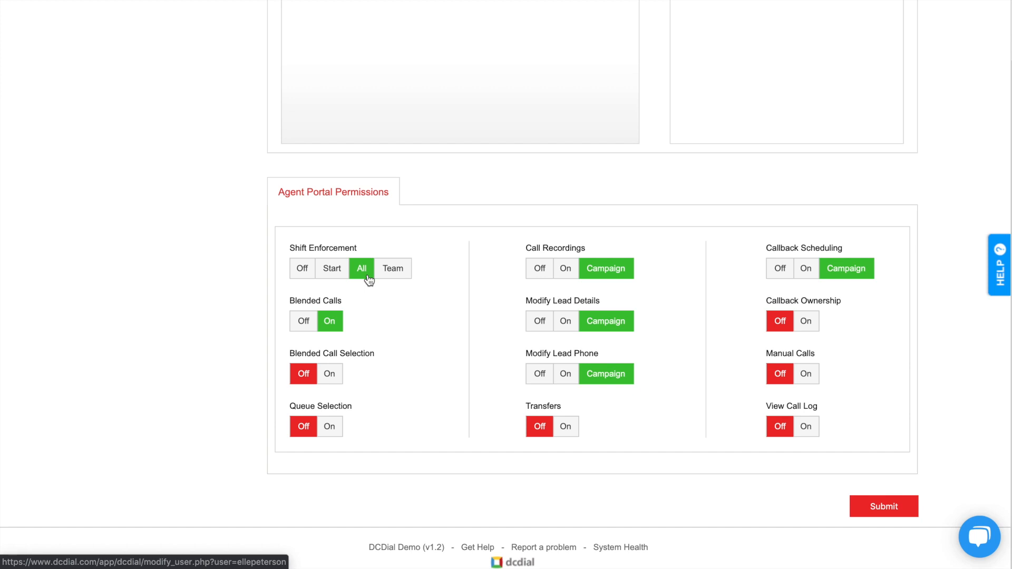
# Set Shift Enforcement to Team and turn Blended Call Selection and Queue Selection On.
pyautogui.click(403, 268)
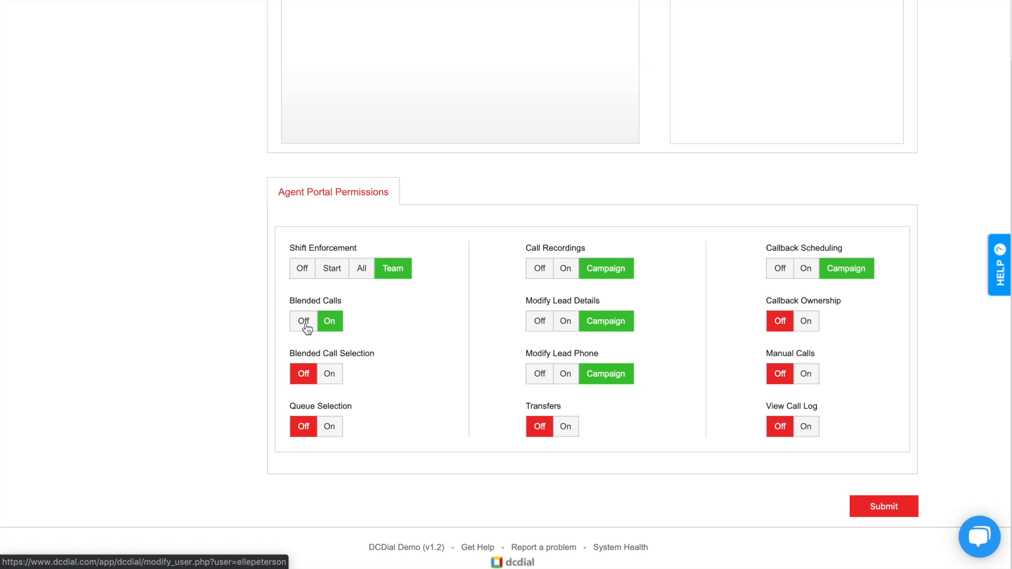
pyautogui.click(334, 379)
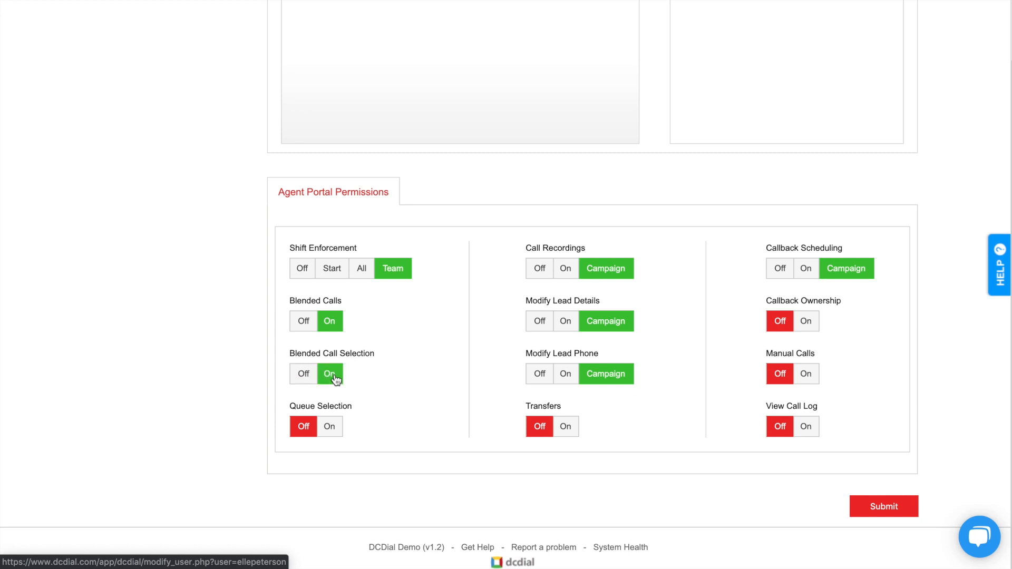
pyautogui.click(329, 427)
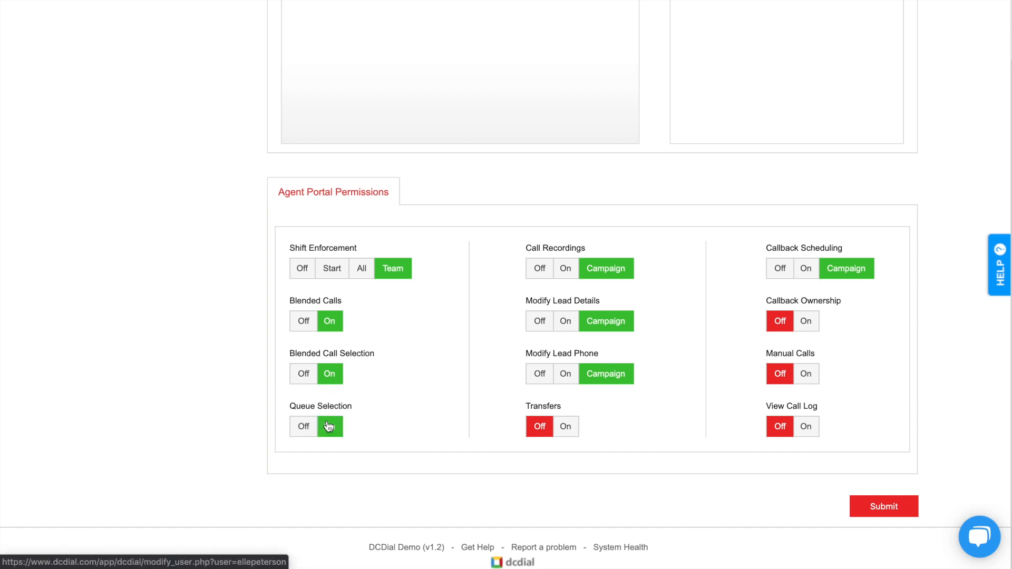
# Set Call Recordings to Off and leave Modify Lead Details on Campaign.
pyautogui.click(564, 270)
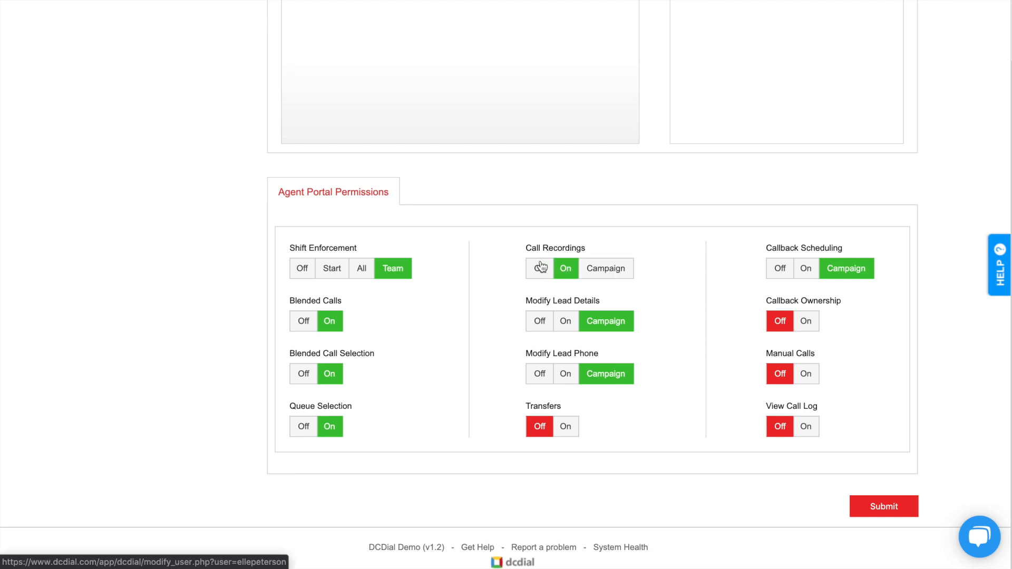
pyautogui.click(540, 267)
pyautogui.click(565, 324)
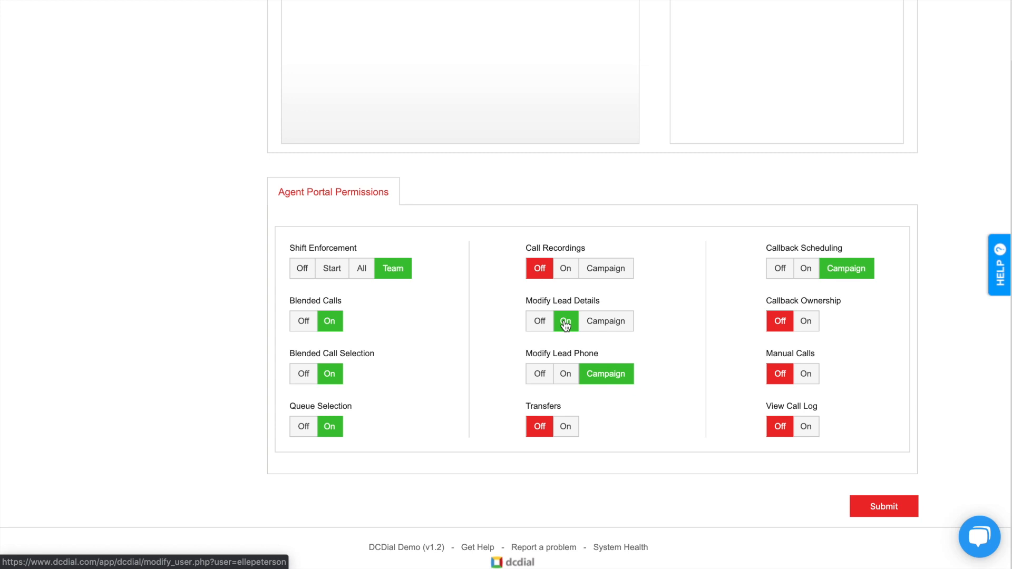
pyautogui.click(535, 329)
pyautogui.click(604, 323)
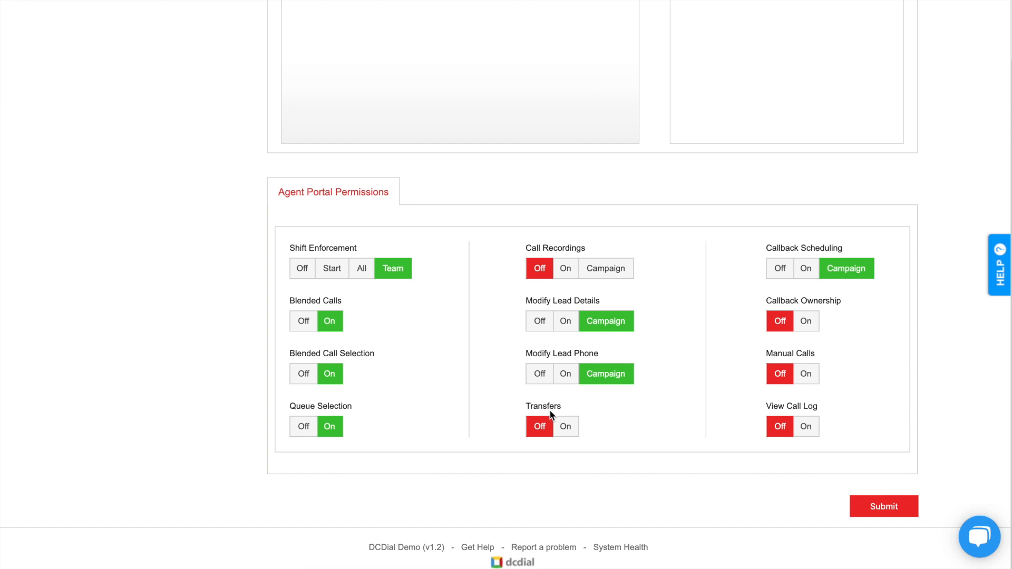
# Turn Transfers On and keep Callback Scheduling on Campaign.
pyautogui.click(578, 427)
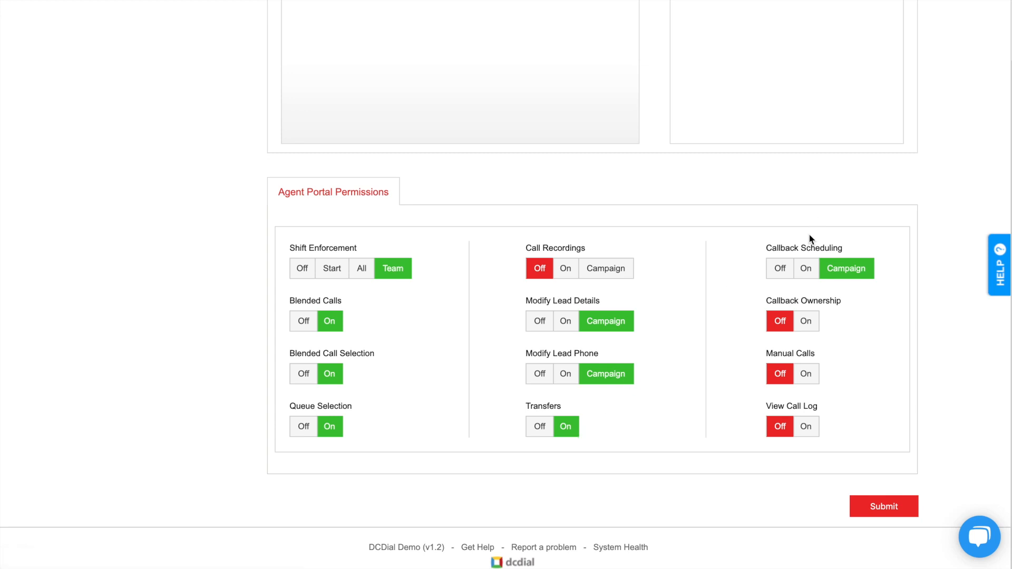
pyautogui.click(807, 271)
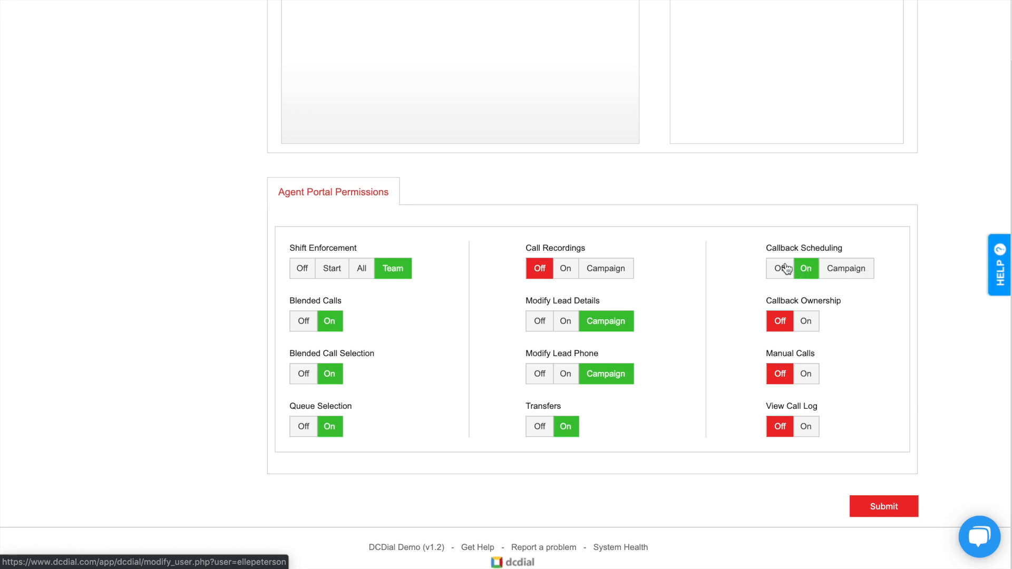
pyautogui.click(785, 269)
pyautogui.click(841, 275)
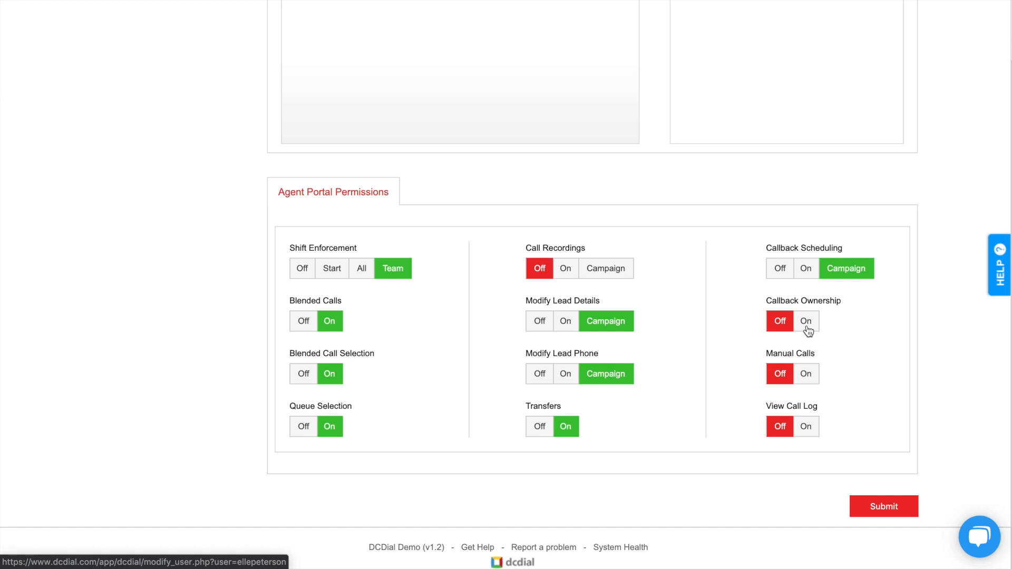
# Turn Callback Ownership, Manual Calls and View Call Log On, then submit the permissions.
pyautogui.click(806, 322)
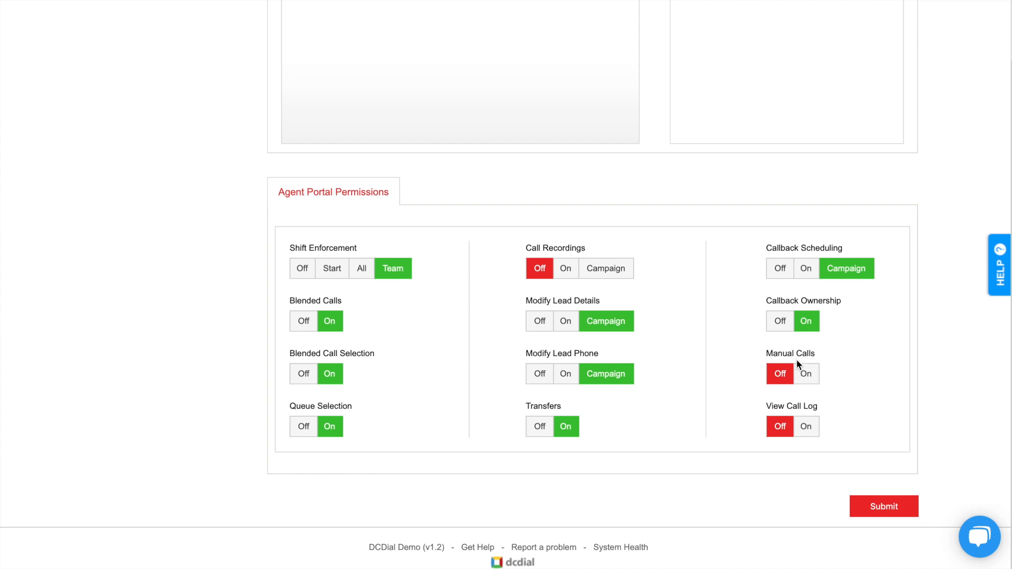
pyautogui.click(805, 375)
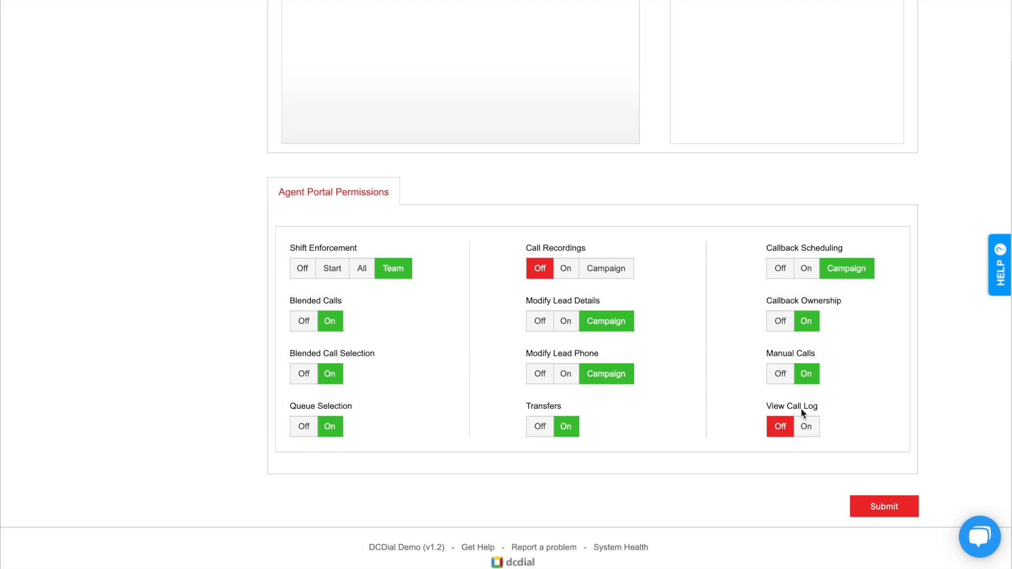
pyautogui.click(805, 424)
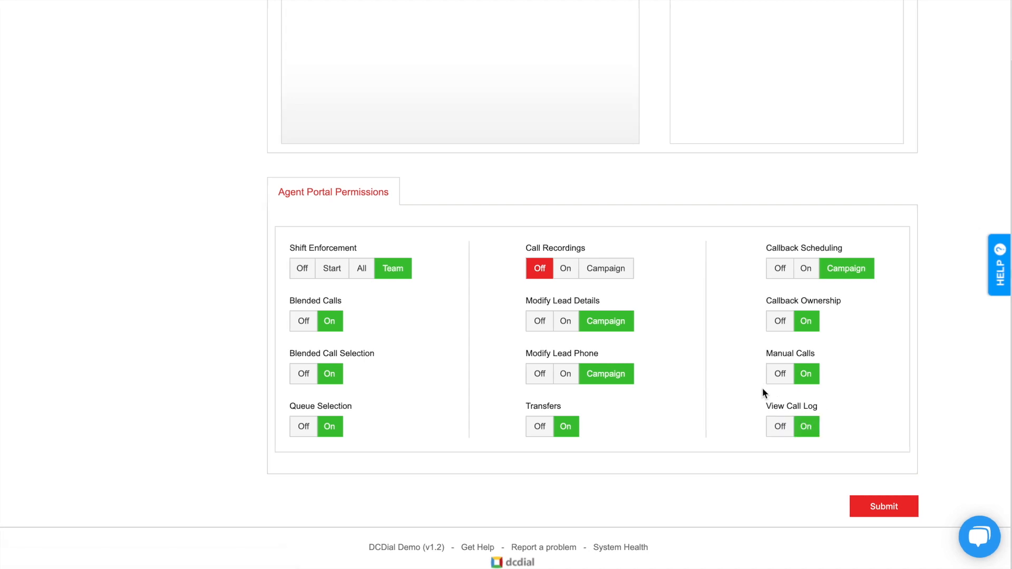
pyautogui.click(864, 510)
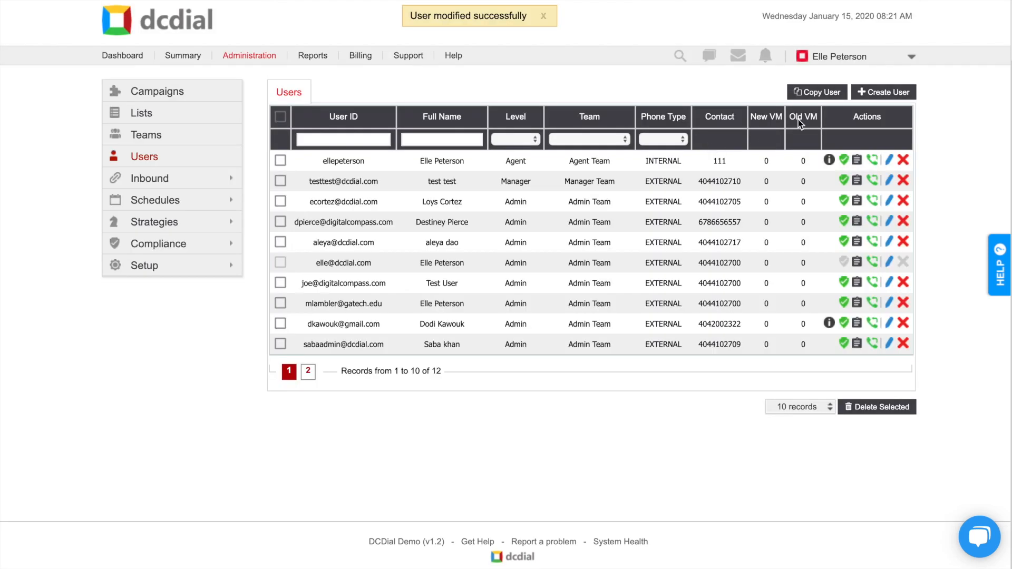
pyautogui.click(885, 95)
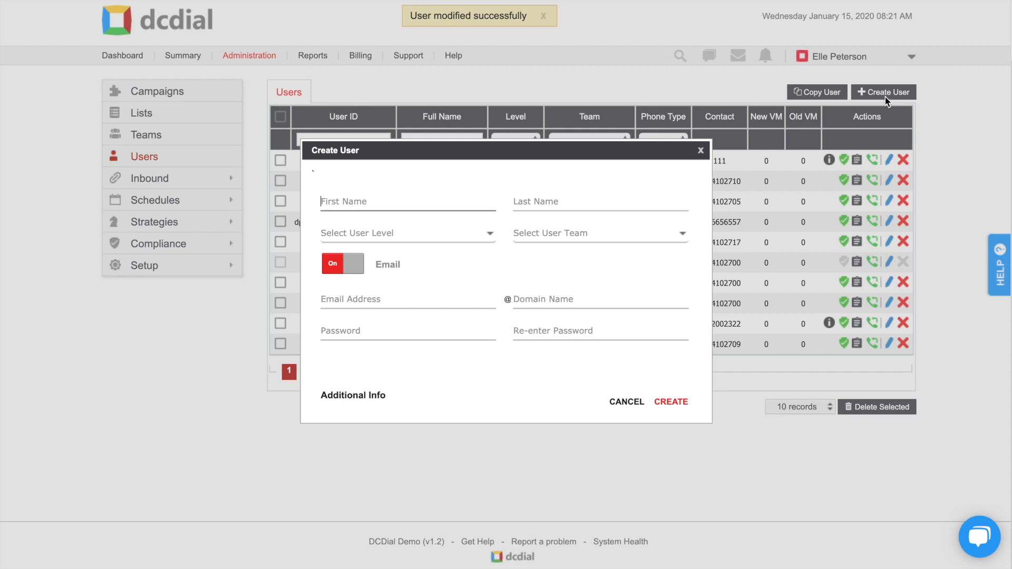
pyautogui.click(534, 326)
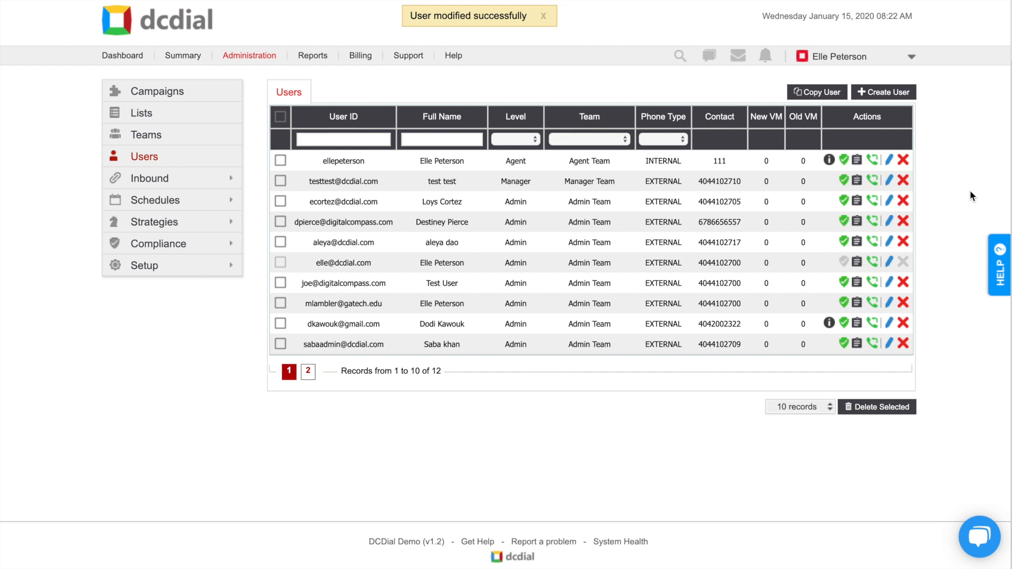
# Open the admin user for editing and review its General and Admin Portal permissions.
pyautogui.click(887, 264)
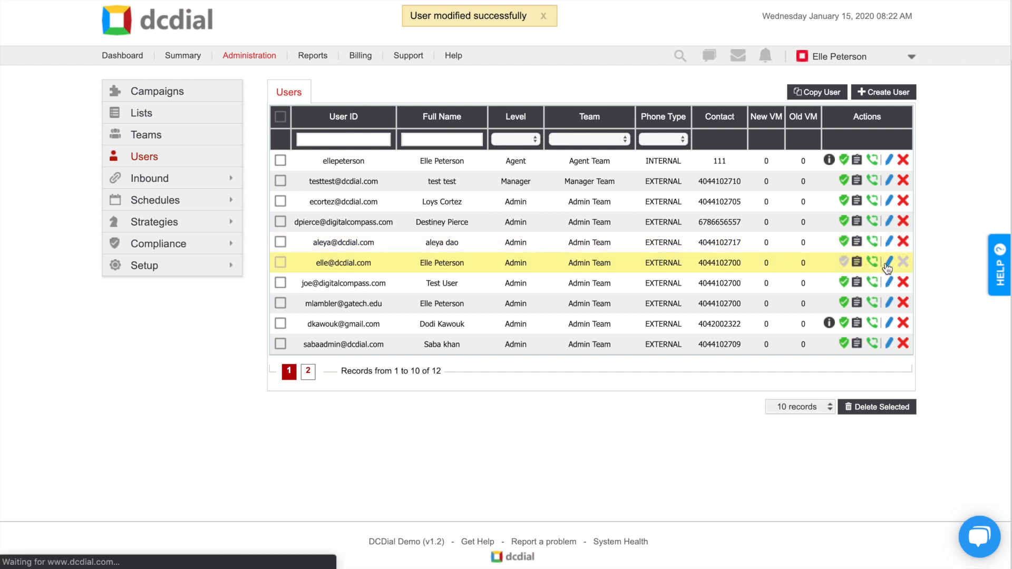
pyautogui.scroll(-5, 881, 262)
pyautogui.click(712, 365)
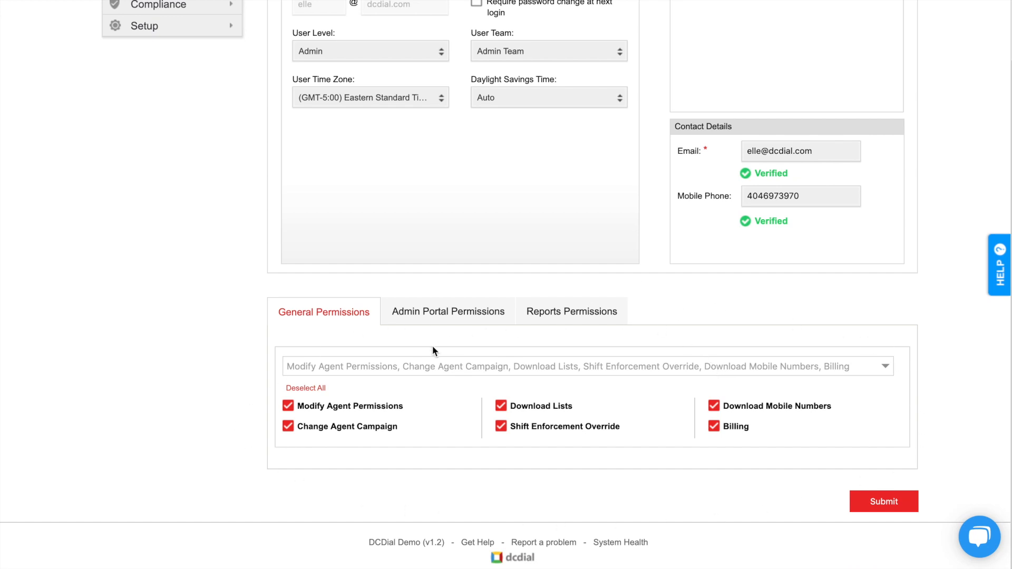
pyautogui.click(434, 320)
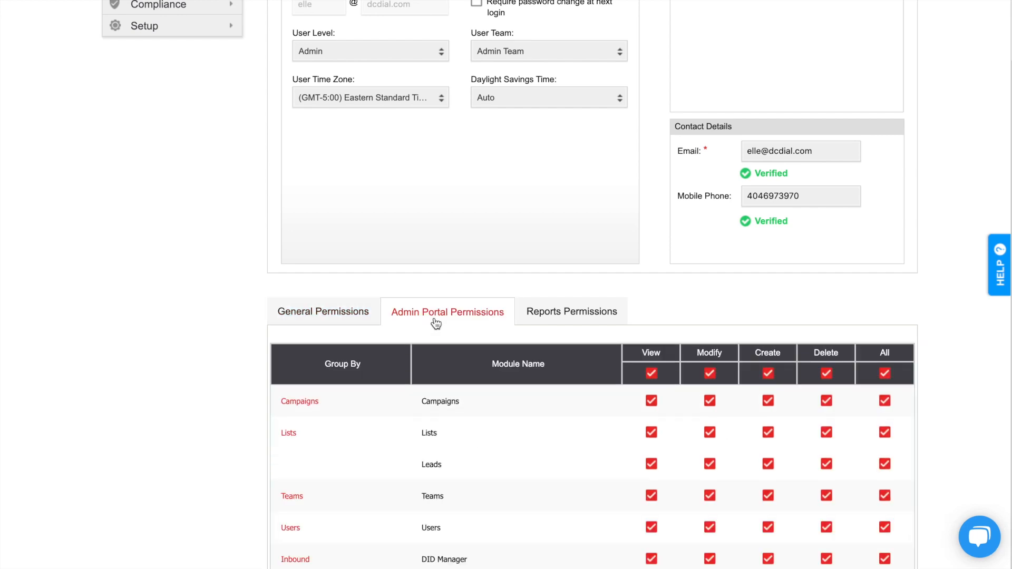
pyautogui.scroll(-1, 435, 329)
pyautogui.scroll(-1, 435, 334)
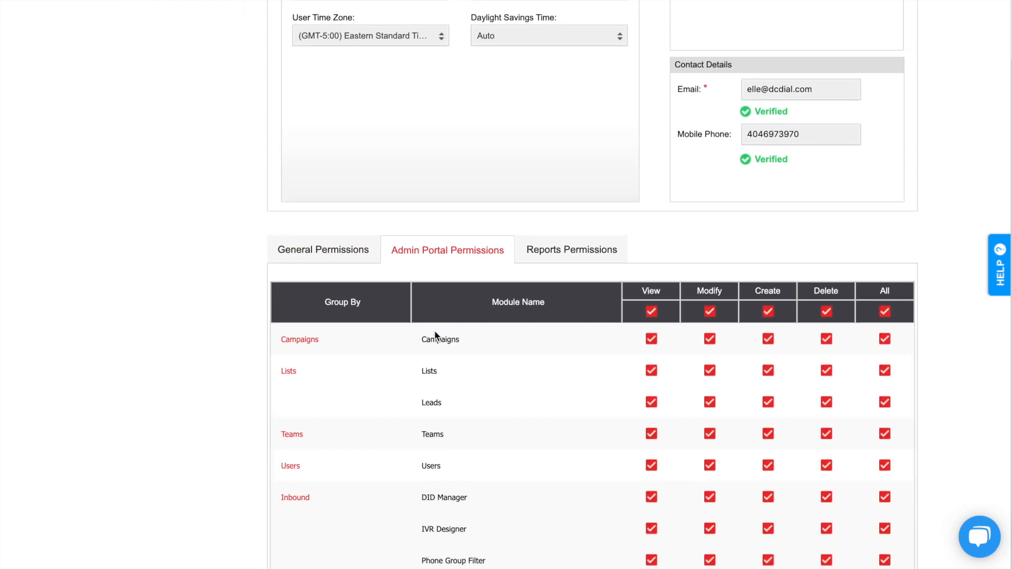
pyautogui.scroll(-3, 435, 335)
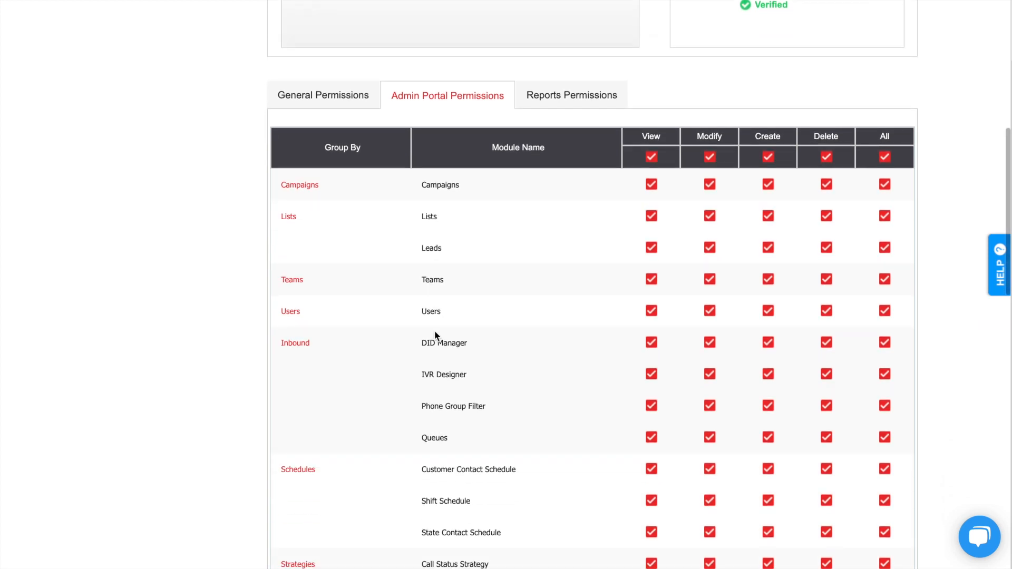
# Keep all Admin Portal permissions enabled, check Reports Permissions, and submit unchanged.
pyautogui.click(884, 157)
pyautogui.click(884, 157)
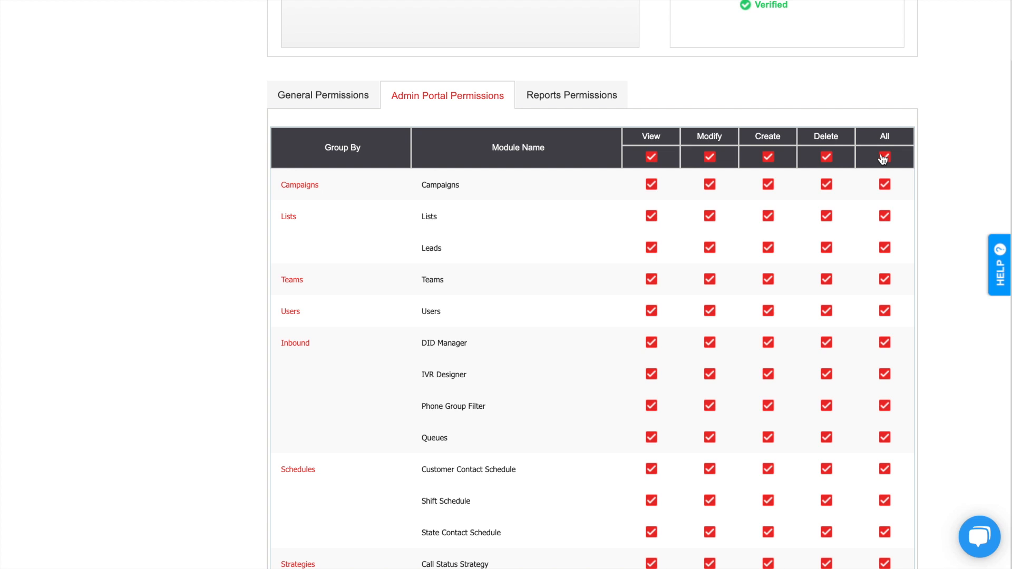
pyautogui.scroll(3, 883, 160)
pyautogui.click(560, 249)
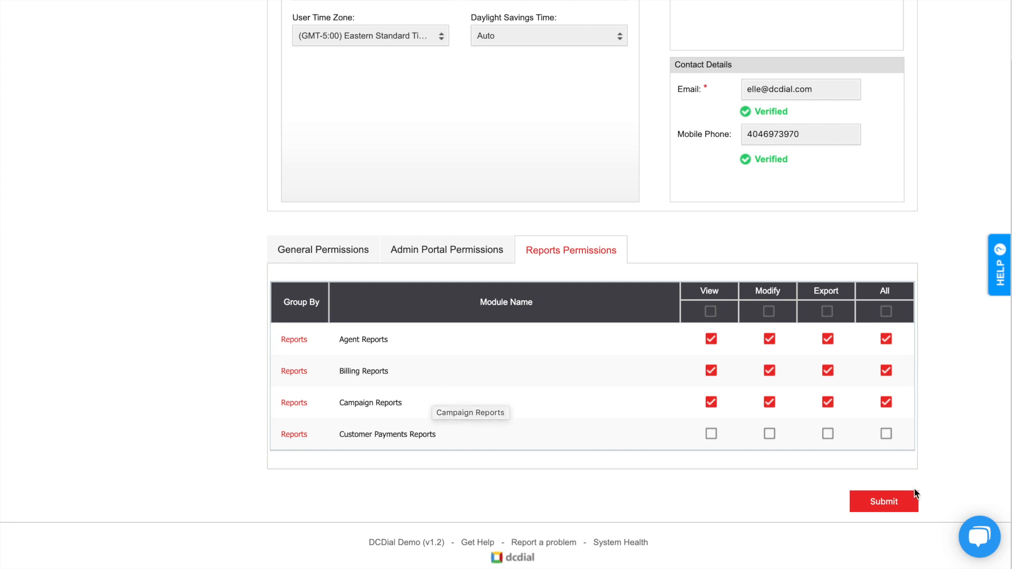
pyautogui.click(901, 507)
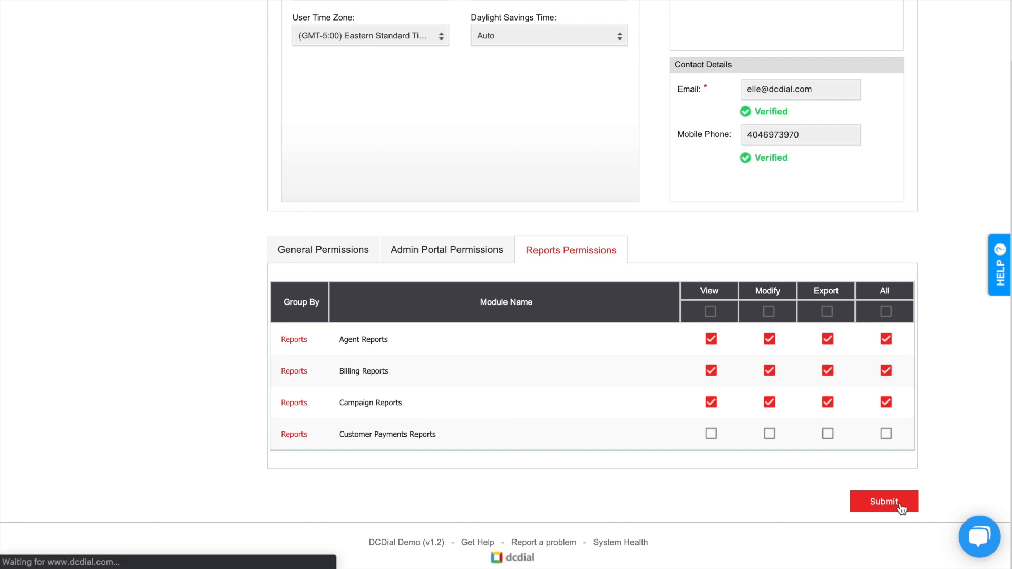